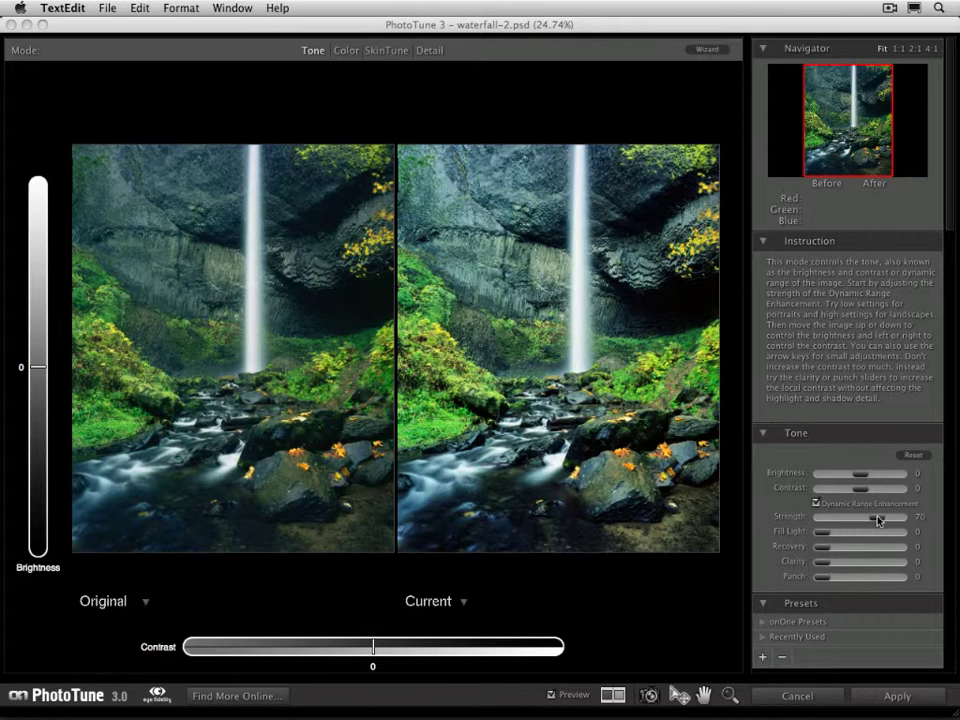
# Step: Lower the Dynamic Range Enhancement Strength from 70 to 50
pyautogui.moveTo(878, 519); pyautogui.dragTo(855, 523)
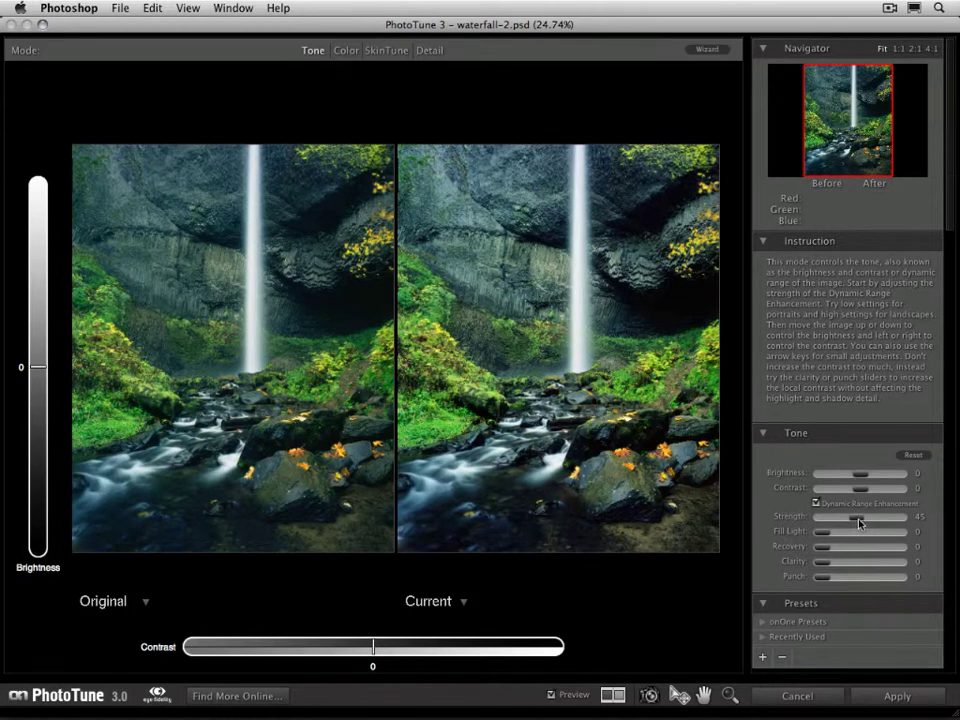
pyautogui.moveTo(858, 521); pyautogui.dragTo(860, 522)
# Step: Darken the photo to Brightness -25 with Contrast left at 0
pyautogui.moveTo(562, 384)
pyautogui.mouseDown()
pyautogui.moveTo(564, 366)
pyautogui.moveTo(561, 424)
pyautogui.moveTo(558, 379)
pyautogui.moveTo(535, 380)
pyautogui.moveTo(595, 380)
pyautogui.moveTo(545, 382)
pyautogui.moveTo(553, 362)
pyautogui.moveTo(544, 396)
pyautogui.moveTo(560, 368)
pyautogui.moveTo(562, 391)
pyautogui.mouseUp()
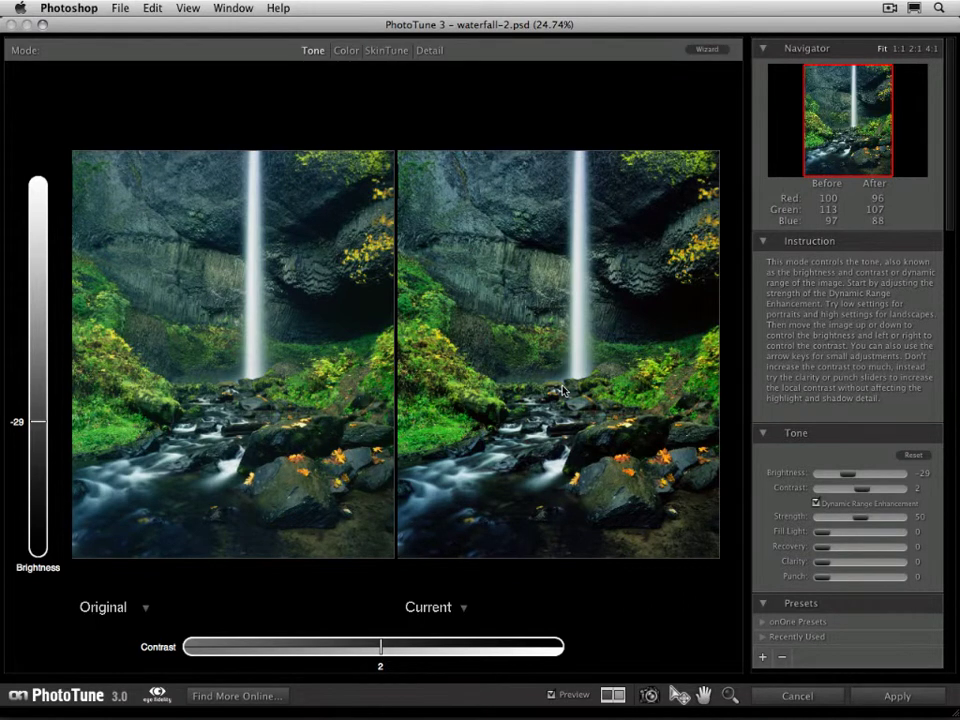
pyautogui.press('Up')
pyautogui.press('Up')
pyautogui.press('Up')
pyautogui.press('Up')
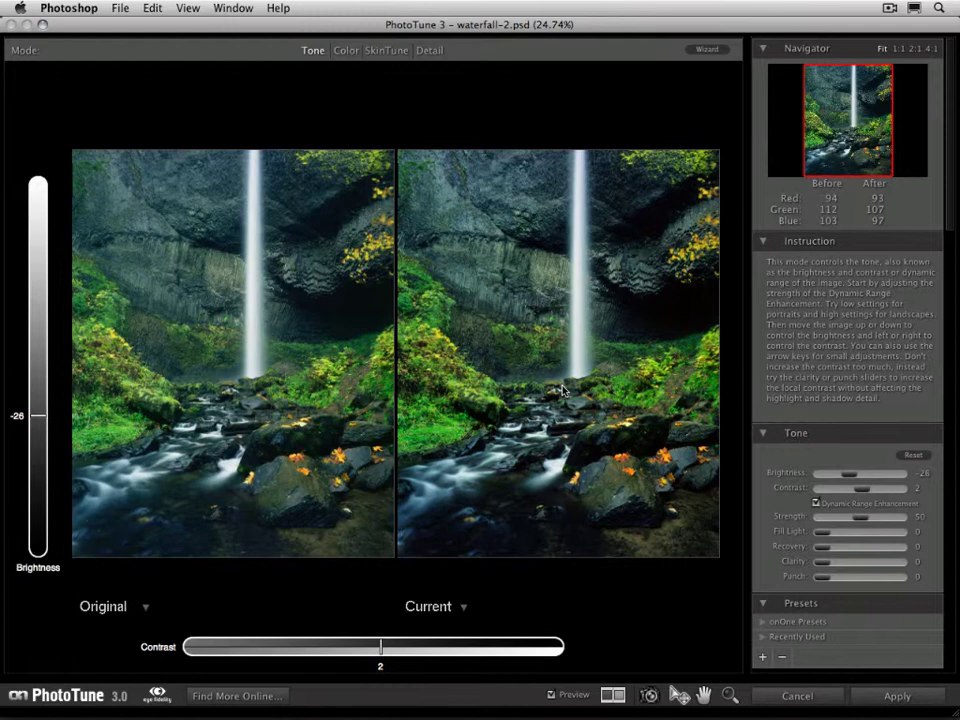
pyautogui.press('Down')
pyautogui.press('Down')
pyautogui.press('Left')
pyautogui.press('Left')
pyautogui.press('Left')
pyautogui.press('Left')
pyautogui.press('Left')
pyautogui.press('Left')
pyautogui.press('Left')
pyautogui.press('Left')
pyautogui.press('Left')
pyautogui.press('Left')
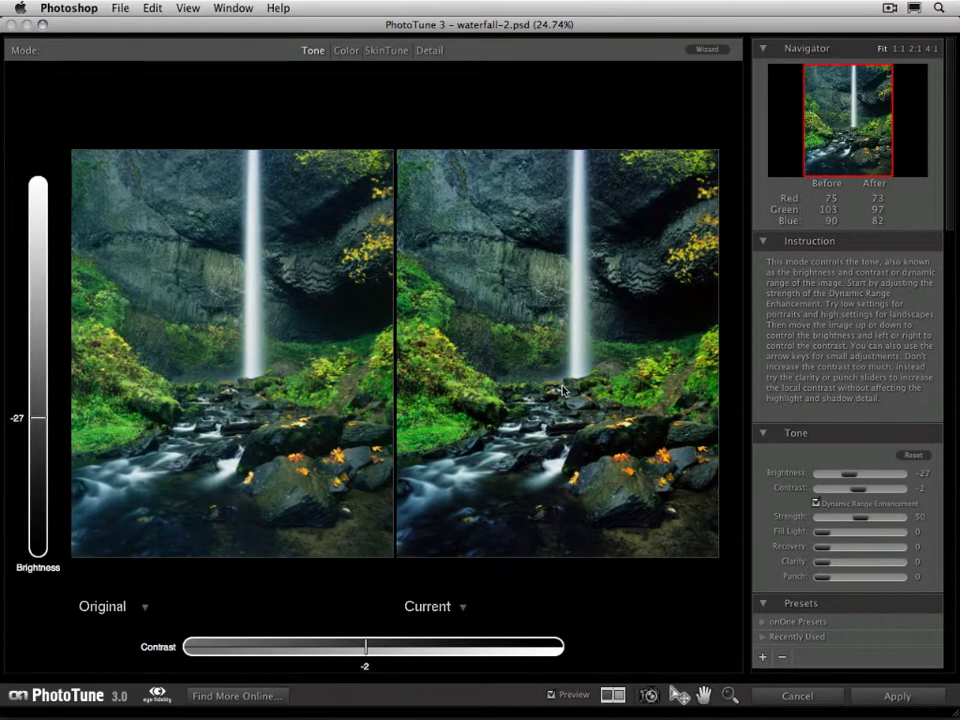
pyautogui.press('Right')
pyautogui.press('Right')
pyautogui.press('Right')
pyautogui.press('Right')
pyautogui.press('Right')
pyautogui.press('Right')
pyautogui.press('Right')
pyautogui.press('Right')
pyautogui.press('Right')
pyautogui.press('Right')
pyautogui.press('Left')
pyautogui.press('Left')
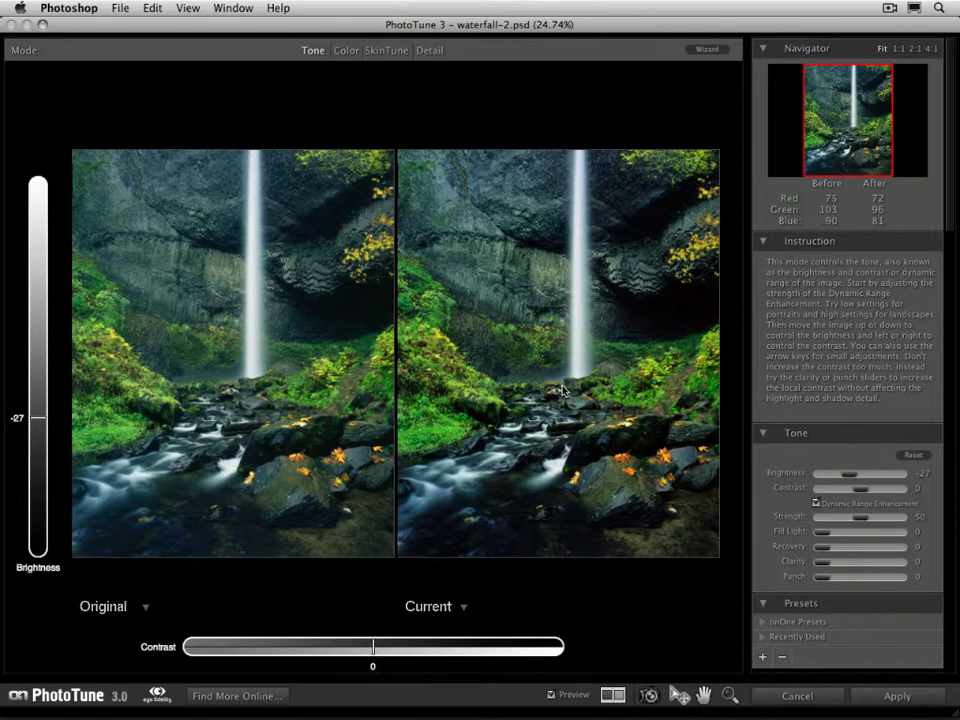
pyautogui.press('Up')
pyautogui.press('Up')
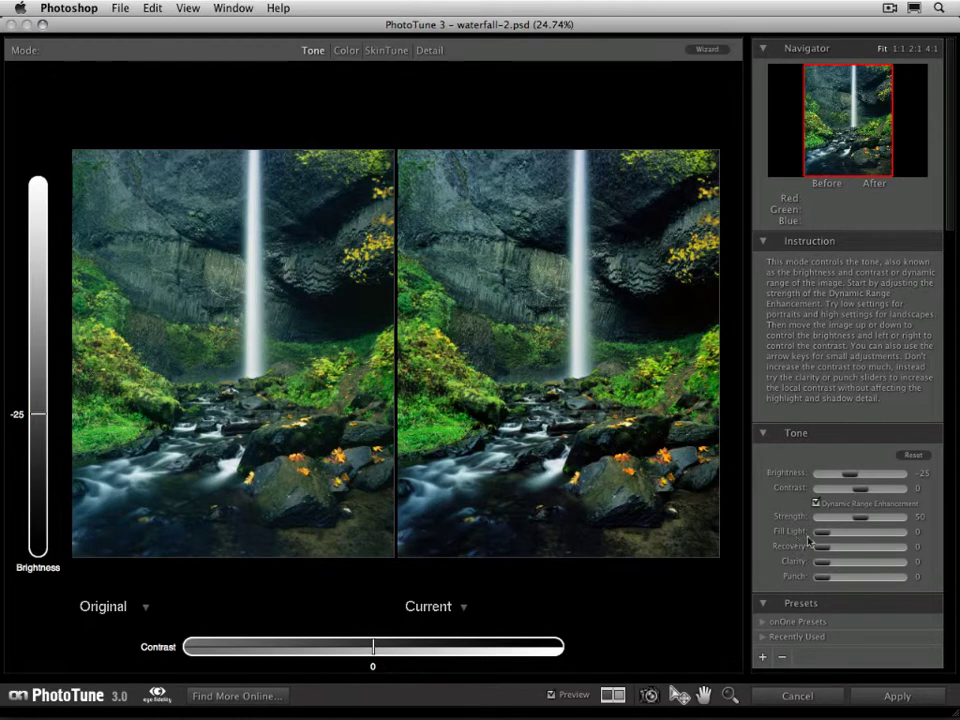
# Step: Inspect the dark cliff at 1:1 while testing Fill Light, leaving it at 0
pyautogui.moveTo(823, 537); pyautogui.dragTo(826, 537)
pyautogui.click(899, 49)
pyautogui.moveTo(857, 130); pyautogui.dragTo(872, 167)
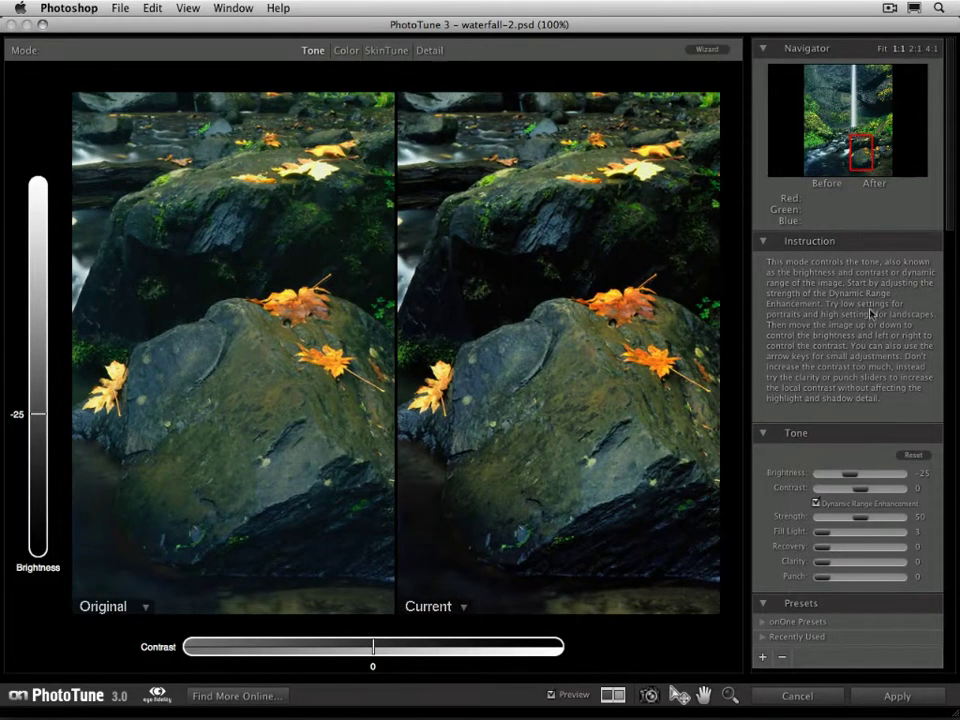
pyautogui.moveTo(823, 538)
pyautogui.mouseDown()
pyautogui.moveTo(836, 535)
pyautogui.moveTo(822, 534)
pyautogui.mouseUp()
pyautogui.moveTo(860, 152); pyautogui.dragTo(881, 93)
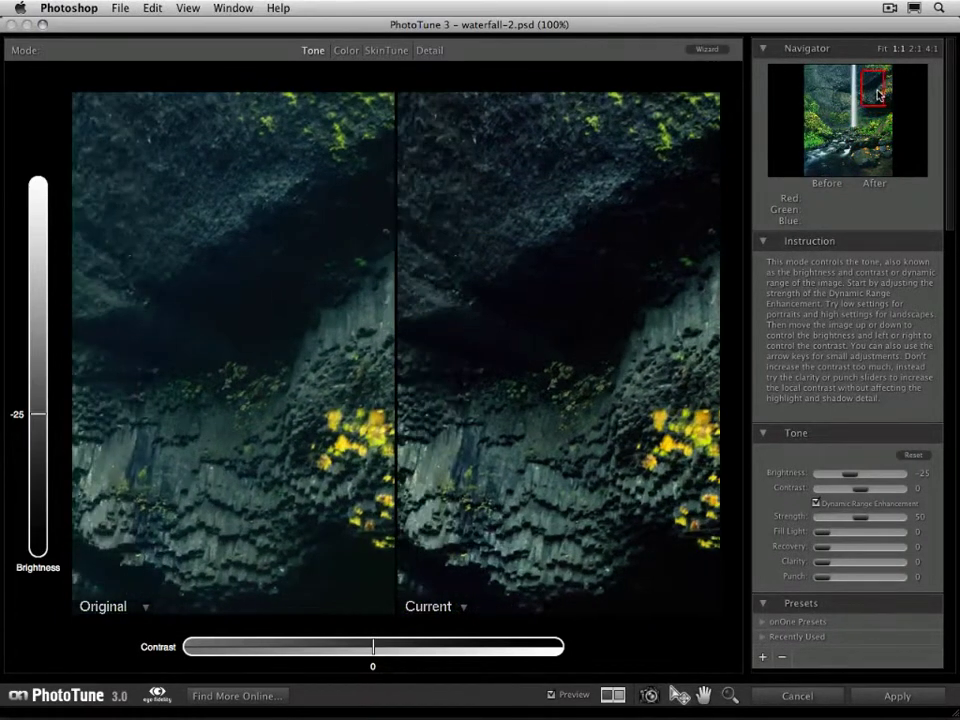
pyautogui.moveTo(878, 95); pyautogui.dragTo(878, 103)
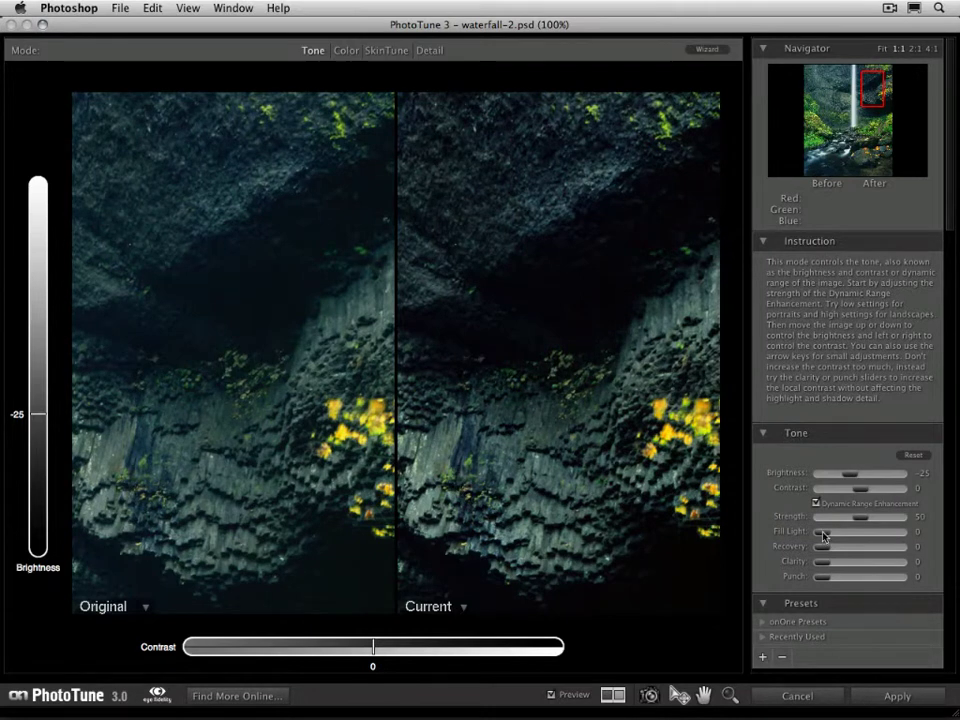
pyautogui.moveTo(824, 535); pyautogui.dragTo(826, 535)
# Step: Center the 1:1 view on the waterfall and raise Recovery to 71
pyautogui.moveTo(877, 90); pyautogui.dragTo(858, 108)
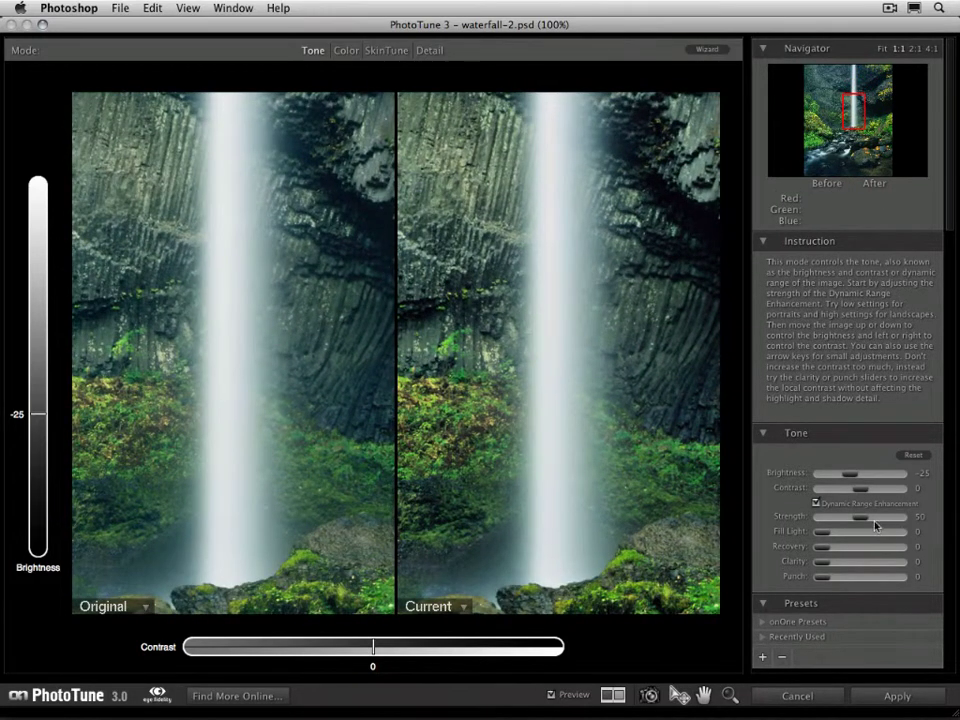
pyautogui.moveTo(826, 549); pyautogui.dragTo(883, 560)
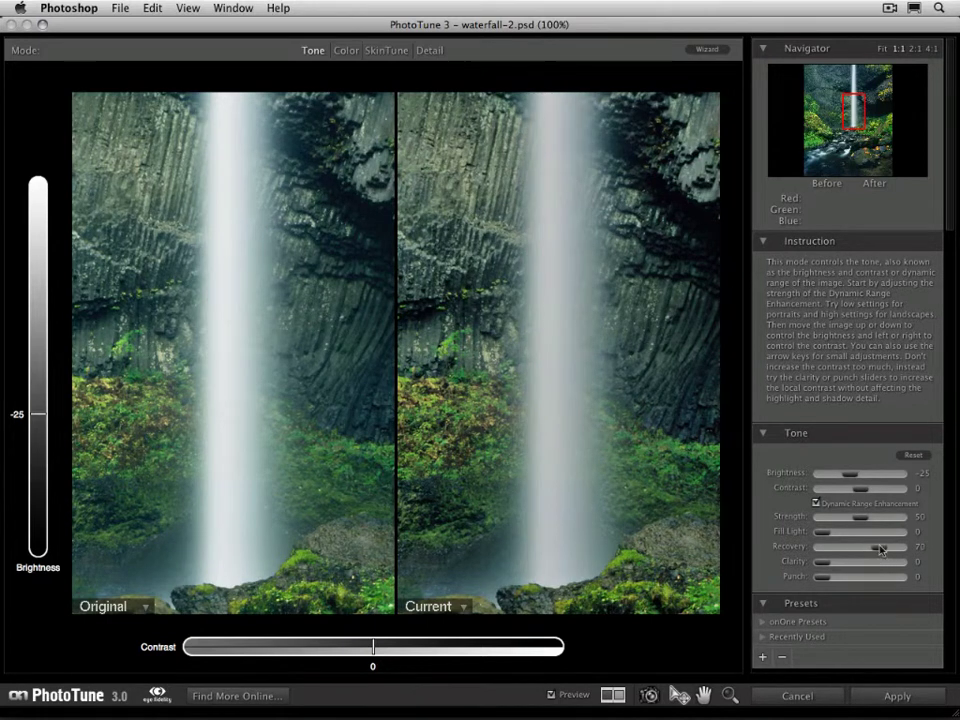
pyautogui.moveTo(848, 118); pyautogui.dragTo(842, 150)
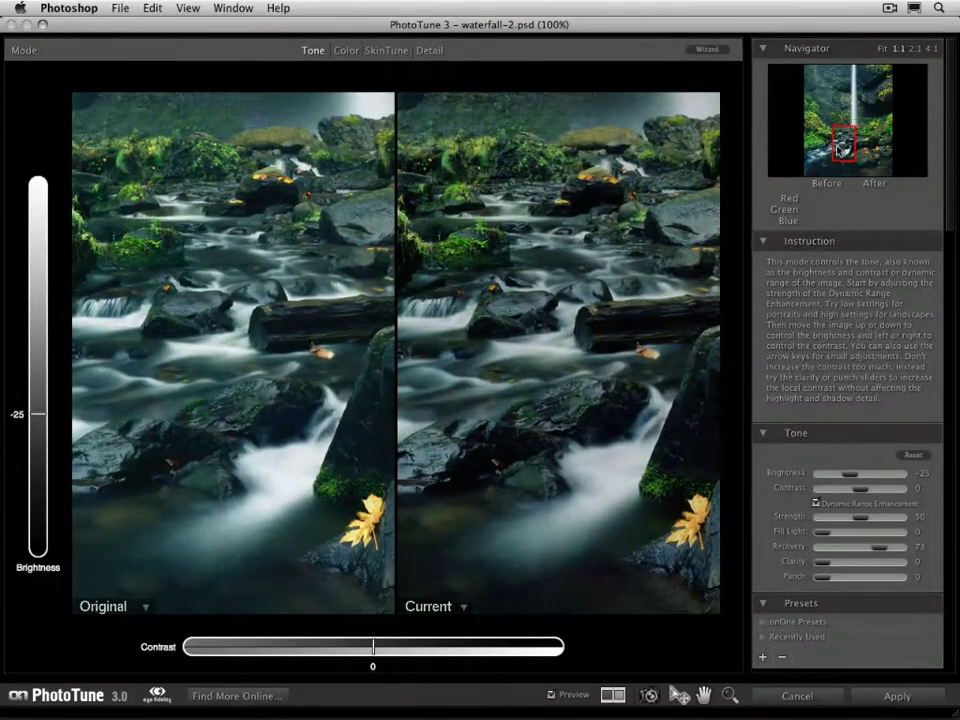
pyautogui.moveTo(872, 553)
pyautogui.mouseDown()
pyautogui.moveTo(881, 551)
pyautogui.moveTo(872, 555)
pyautogui.mouseUp()
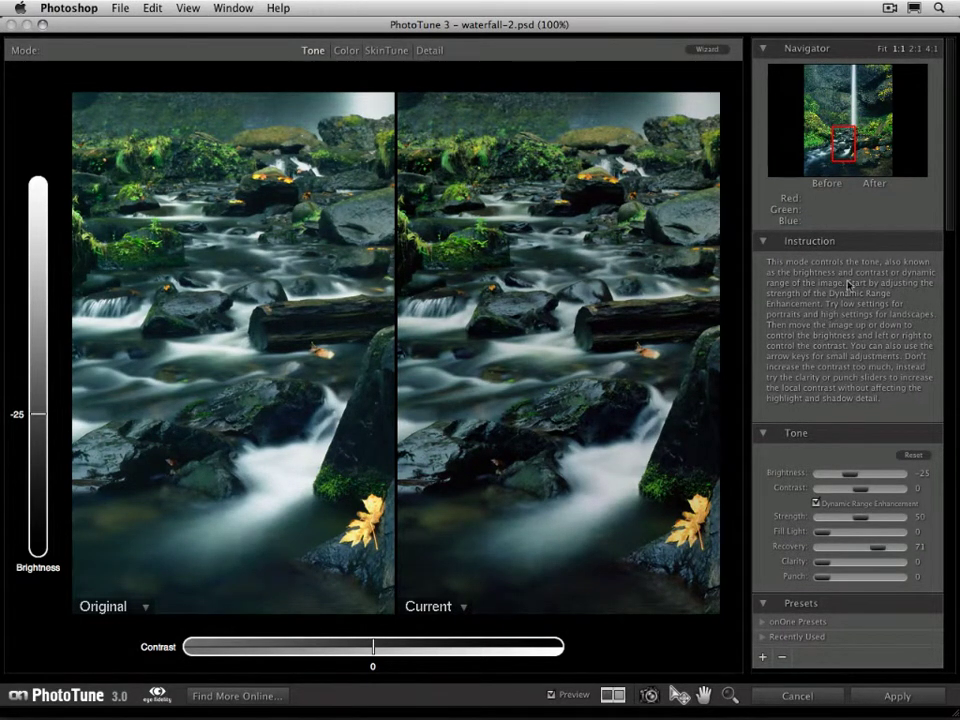
# Step: Frame the mossy rock with orange leaves and test Clarity, ending at 0
pyautogui.click(857, 158)
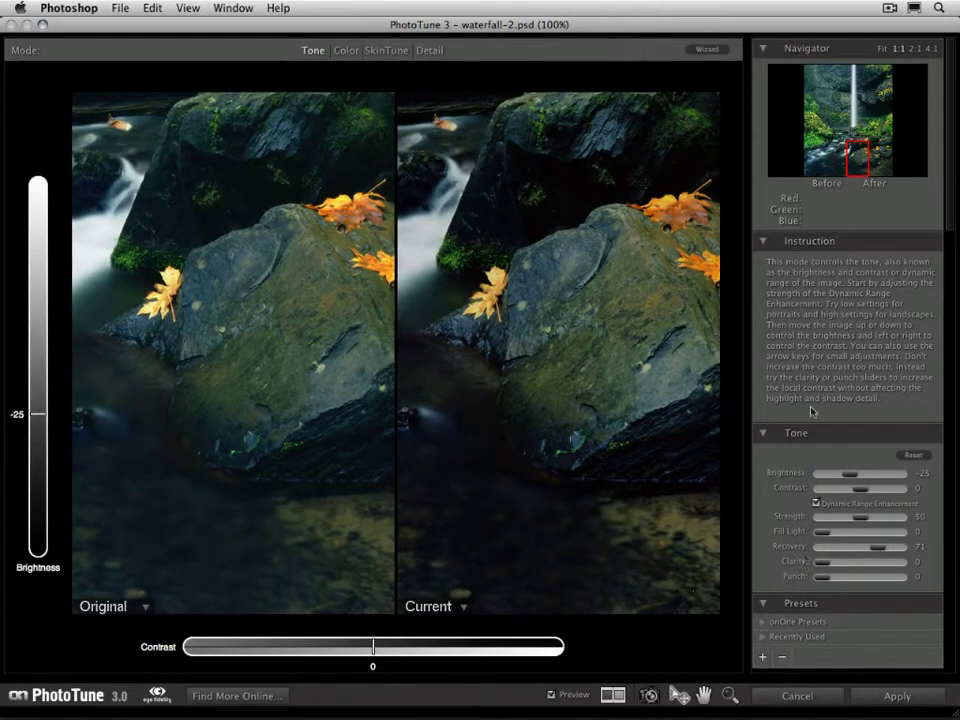
pyautogui.moveTo(853, 157); pyautogui.dragTo(859, 152)
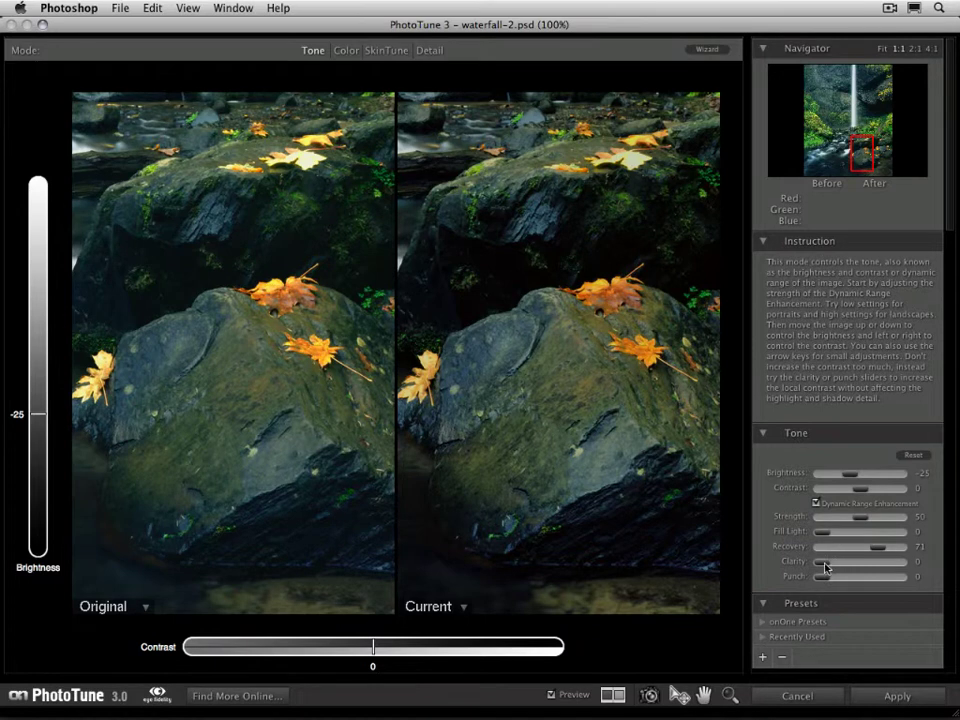
pyautogui.moveTo(827, 567); pyautogui.dragTo(847, 566)
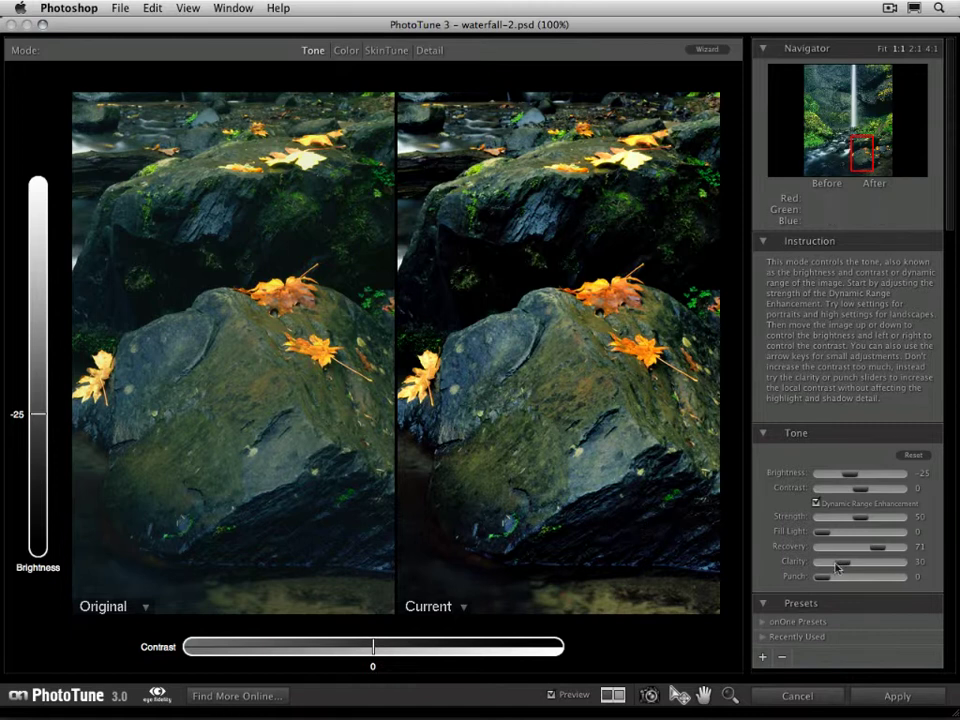
pyautogui.moveTo(818, 566)
pyautogui.mouseDown()
pyautogui.moveTo(840, 567)
pyautogui.moveTo(817, 566)
pyautogui.moveTo(830, 583)
pyautogui.moveTo(858, 579)
pyautogui.moveTo(812, 577)
pyautogui.mouseUp()
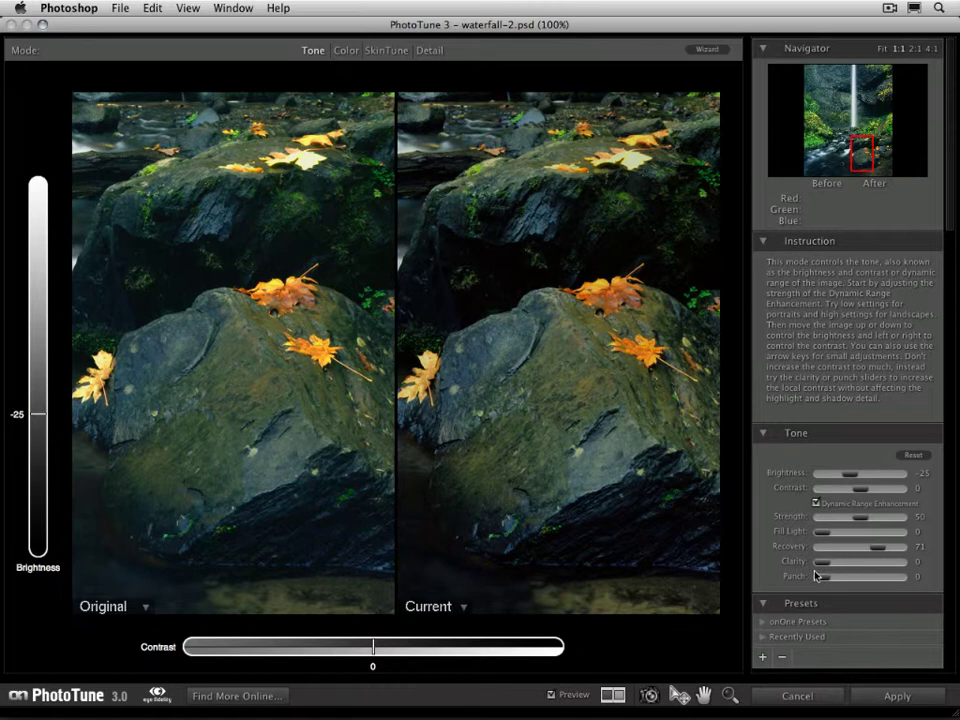
# Step: Return the preview to Fit view showing the entire waterfall photo
pyautogui.doubleClick(704, 695)
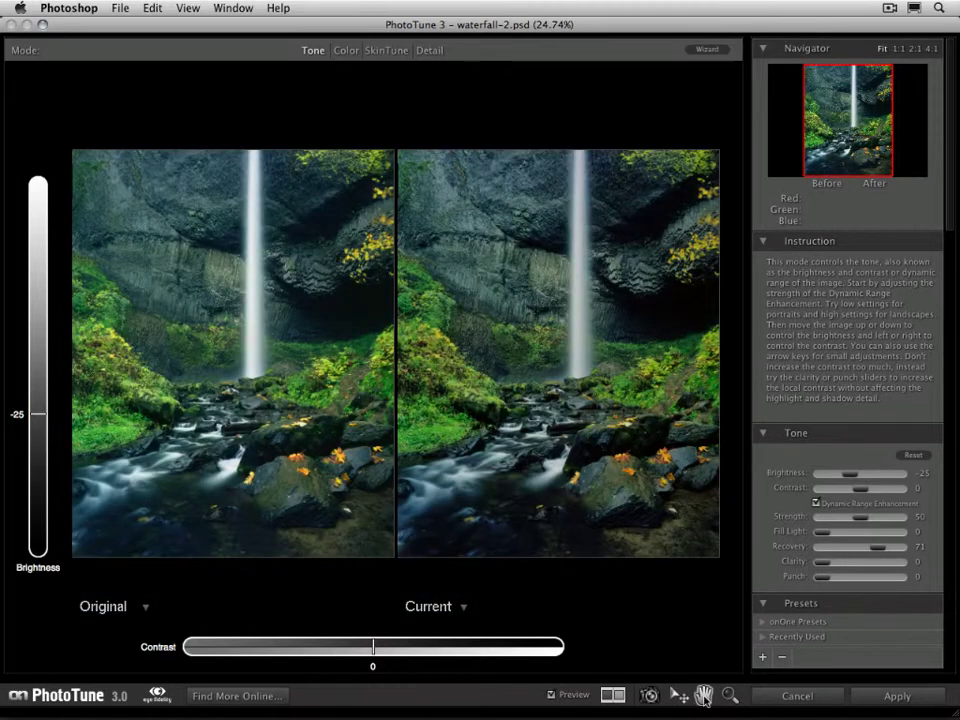